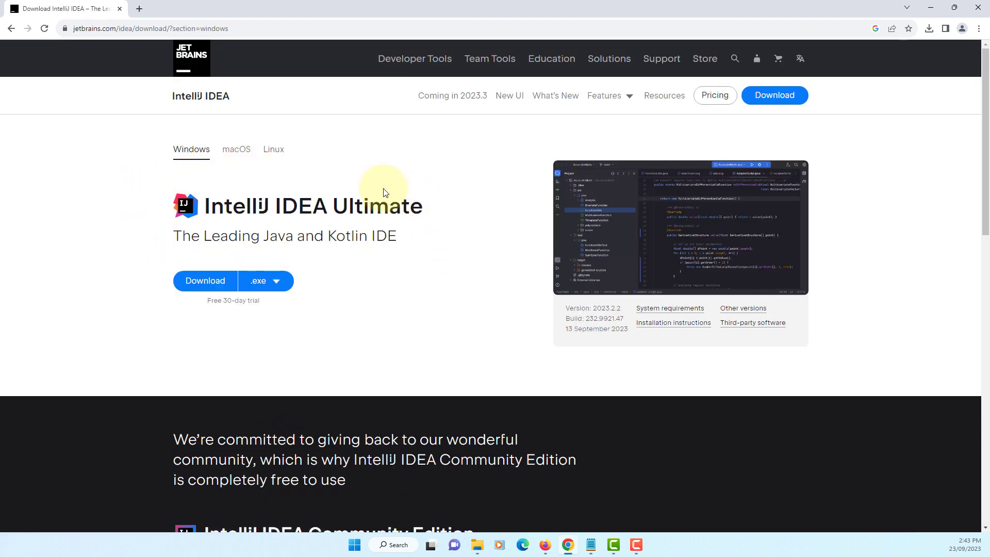
Download the Windows .exe installer of IntelliJ IDEA Community Edition
scroll(409, 221, "down", 2)
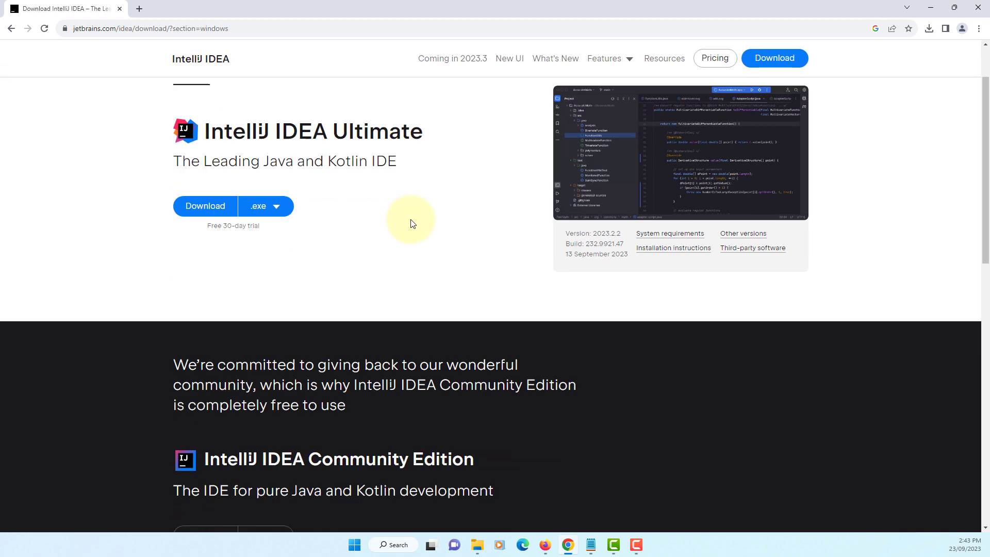
scroll(411, 221, "down", 5)
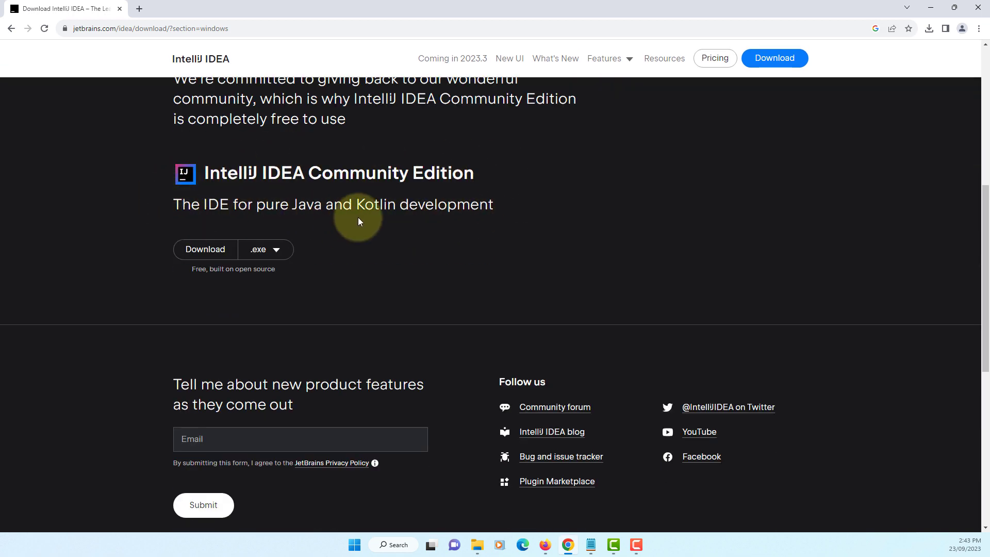
left_click(283, 251)
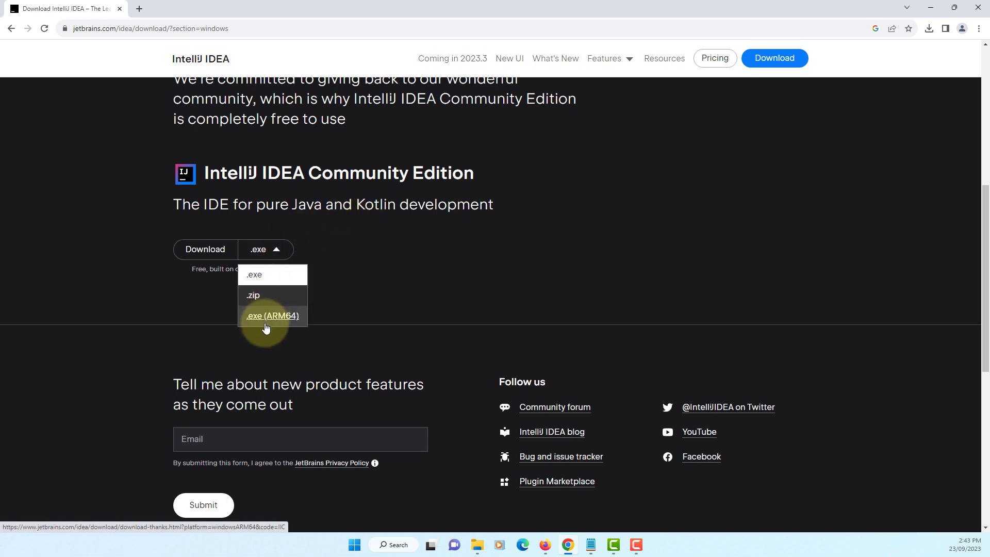
left_click(255, 277)
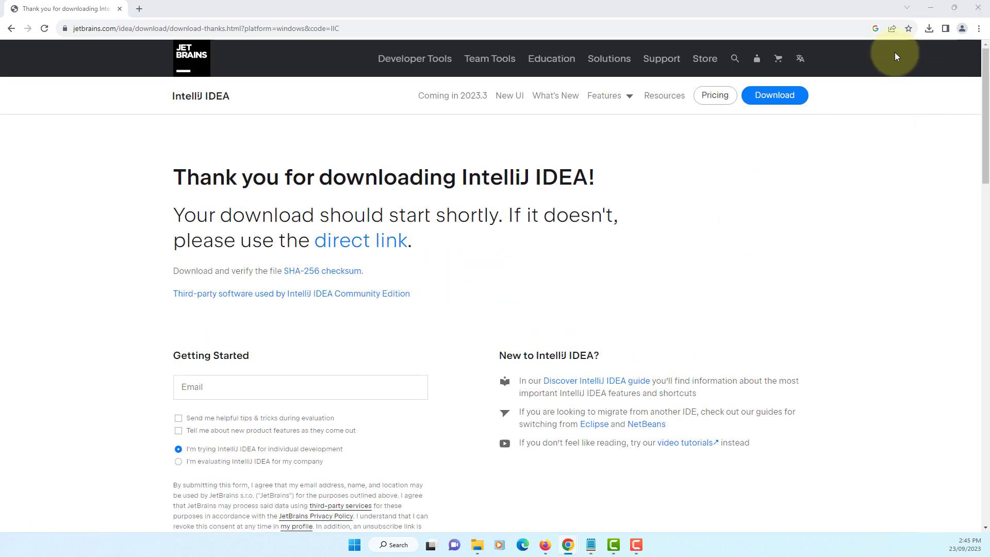
Launch the downloaded ideaIC-2023.2.2.exe, choose to install it anyway despite the Microsoft Store notice, and close that notice
left_click(927, 29)
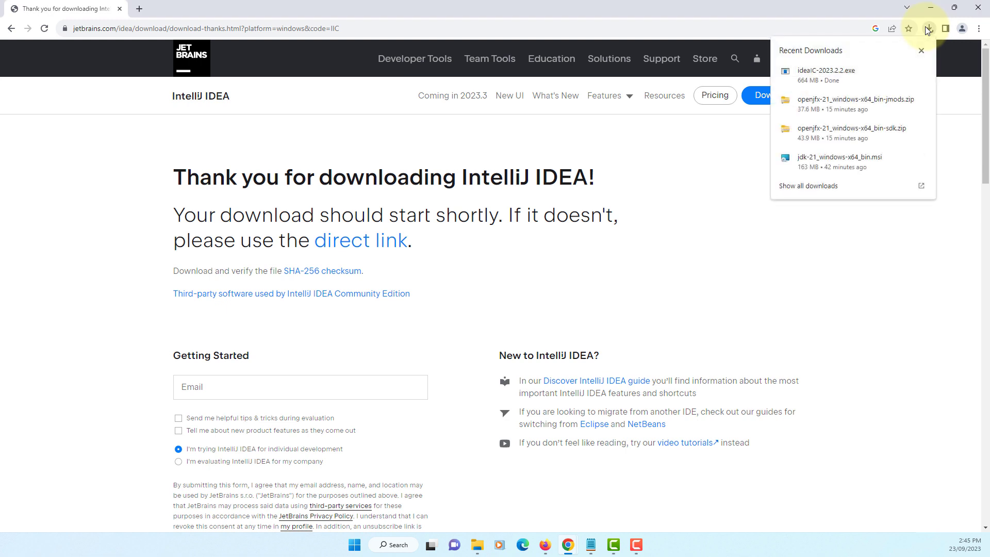
left_click(853, 79)
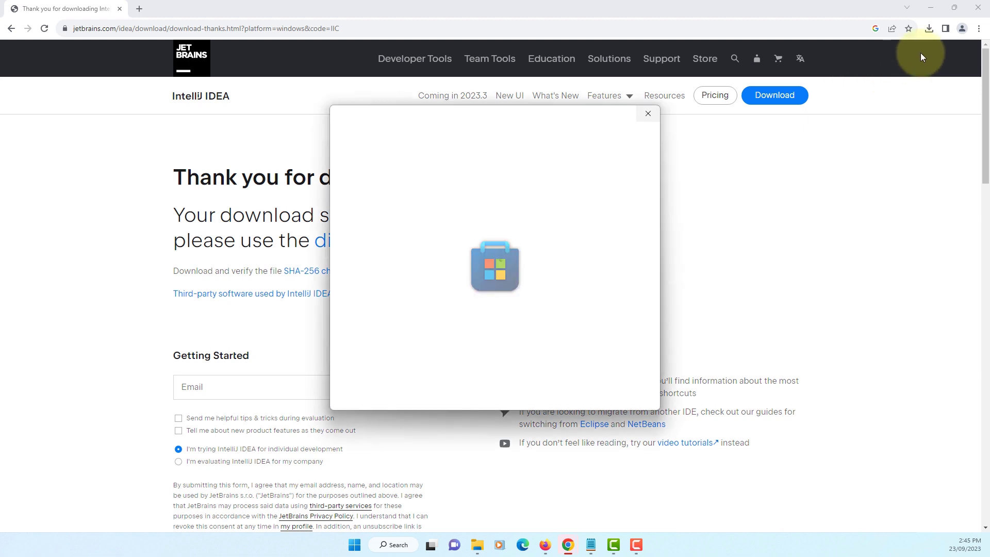
left_click(928, 9)
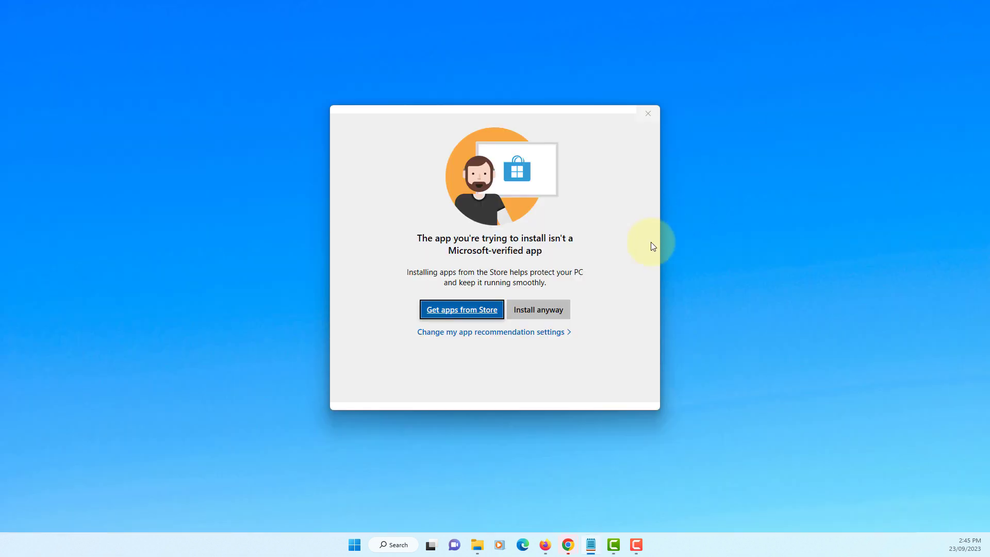
left_click(547, 310)
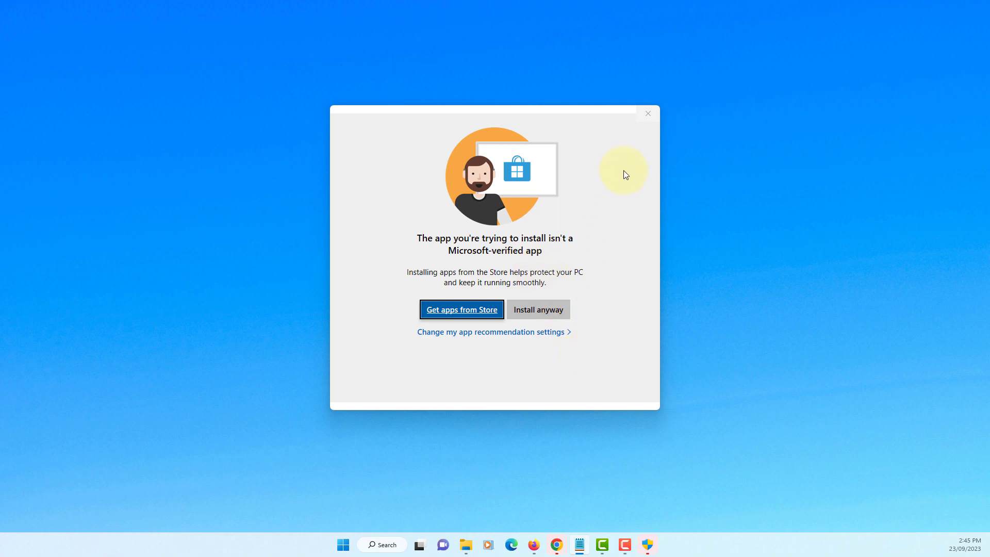
left_click(649, 113)
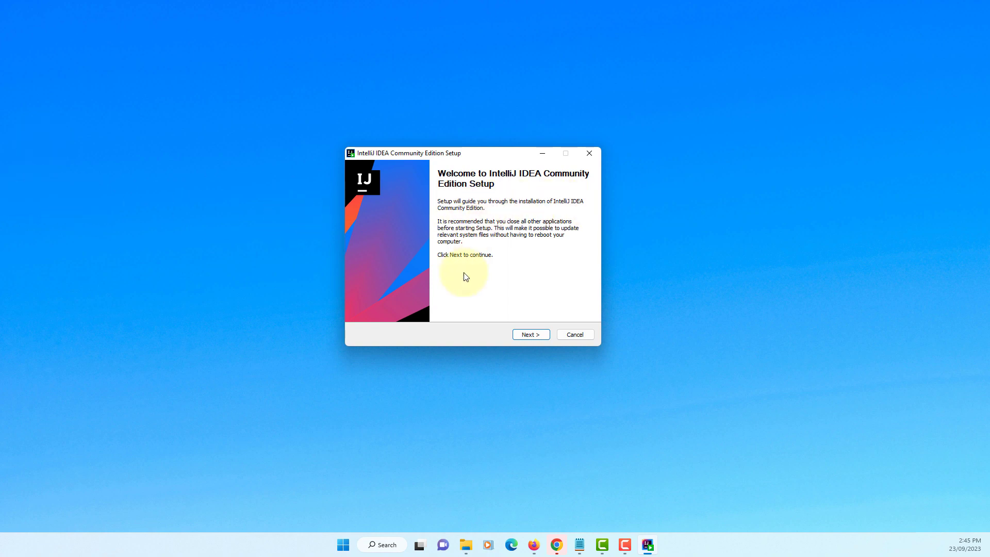
Install IntelliJ IDEA Community Edition in the default folder with a desktop shortcut and the JetBrains Start menu folder, and finish the setup
left_click(531, 334)
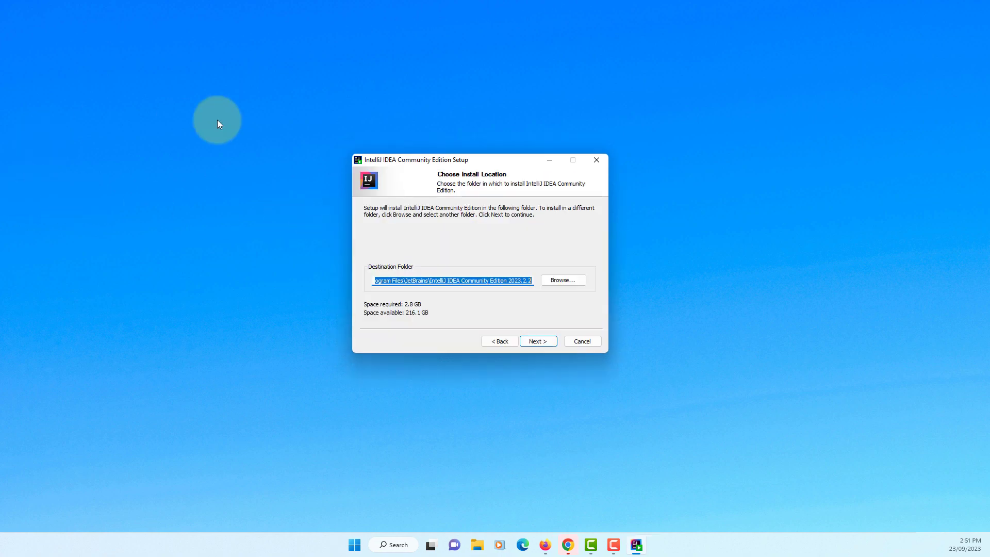
left_click(537, 345)
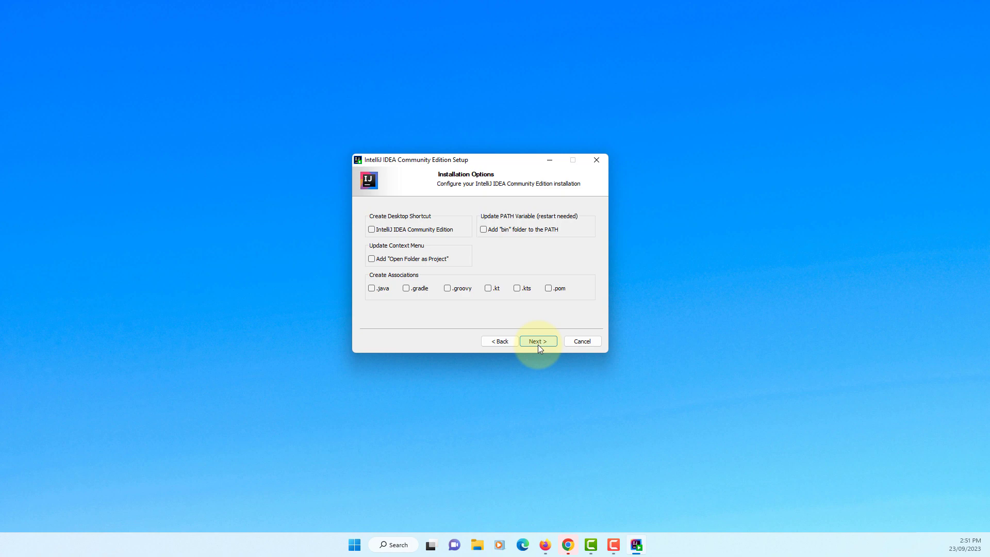
left_click(379, 229)
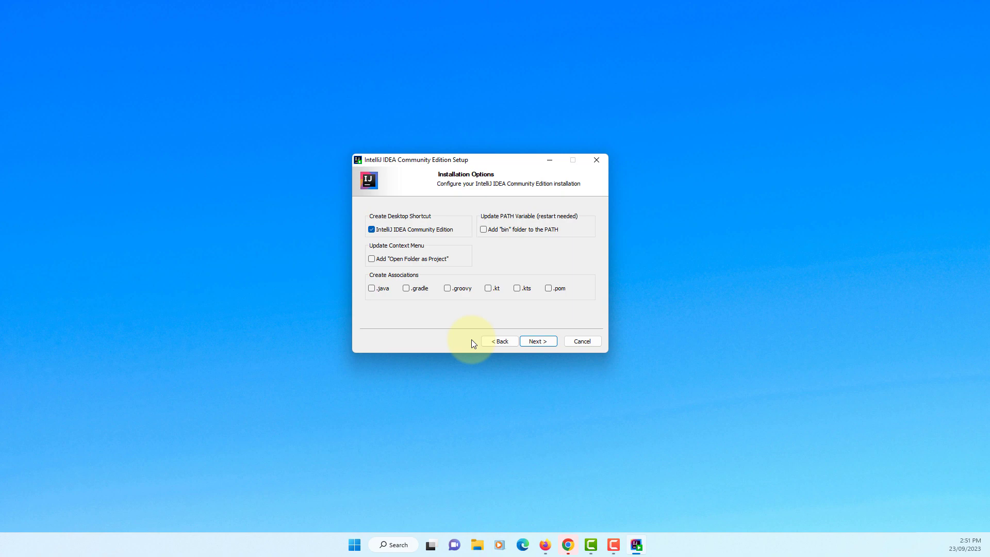
left_click(531, 342)
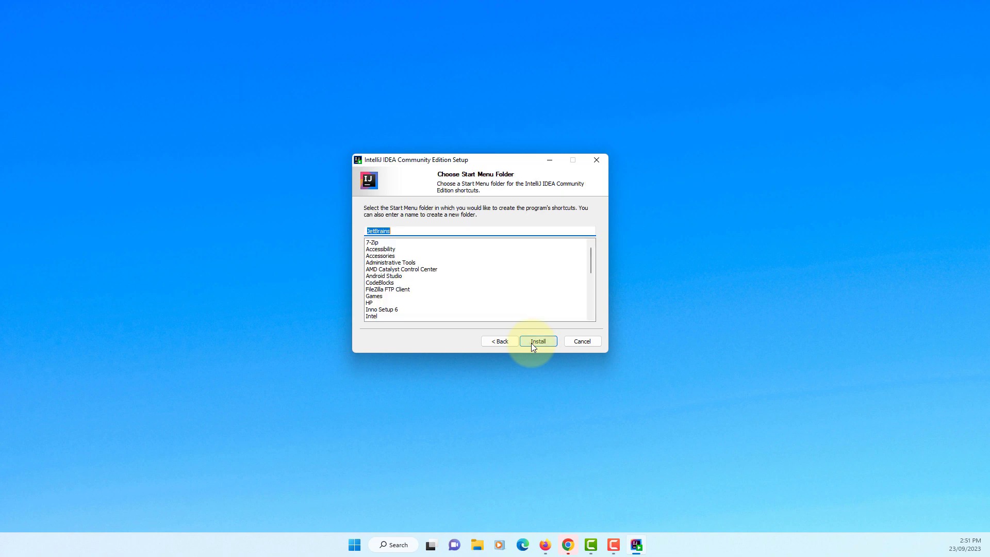
left_click(531, 342)
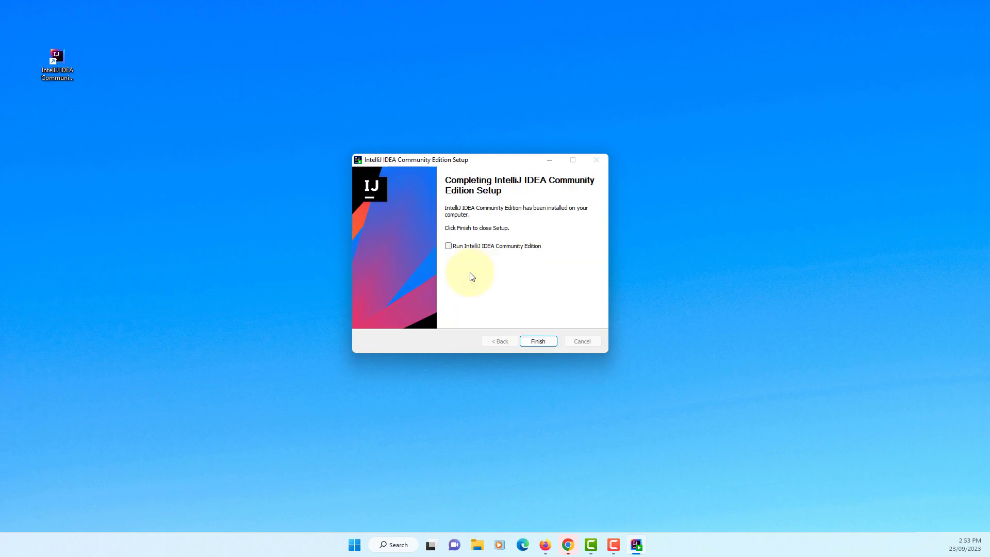
left_click(538, 341)
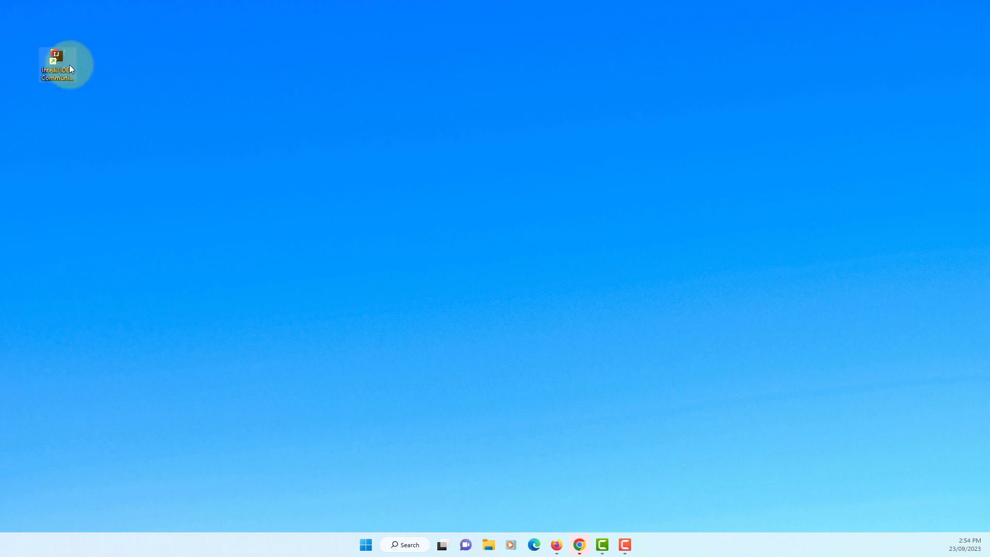
Open IntelliJ IDEA from the desktop and create a JavaFX project named demo with Java, Maven, JDK 21 and no additional libraries
double_click(55, 62)
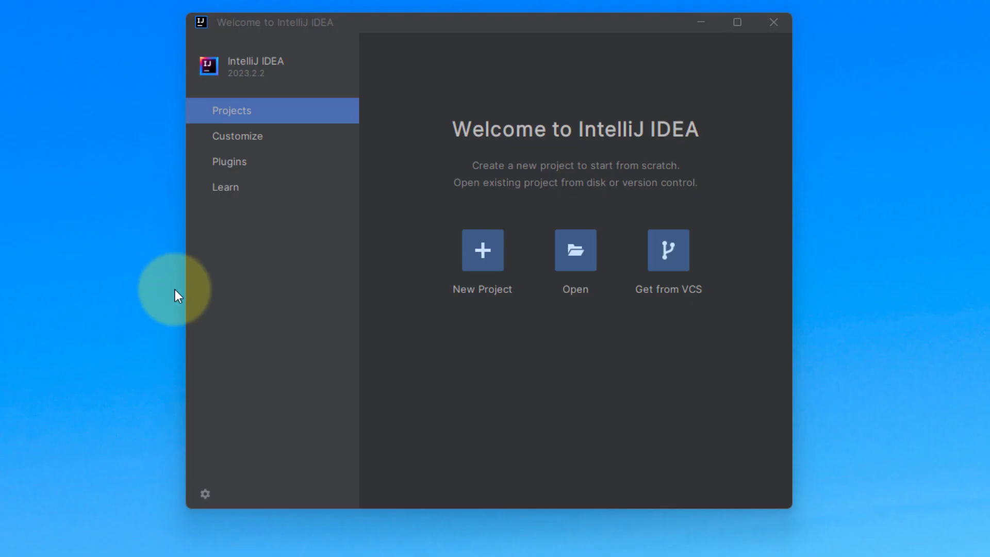
left_click(493, 249)
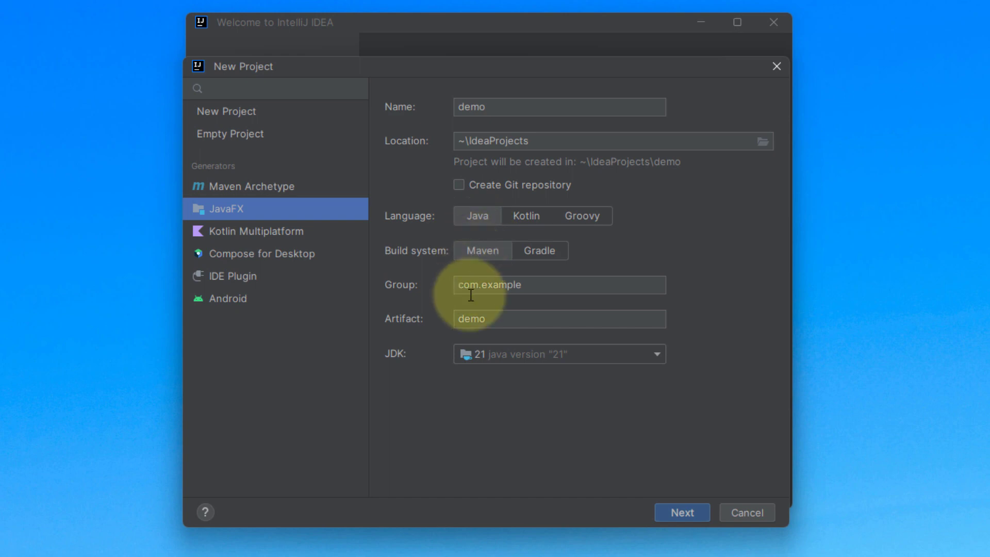
left_click(685, 512)
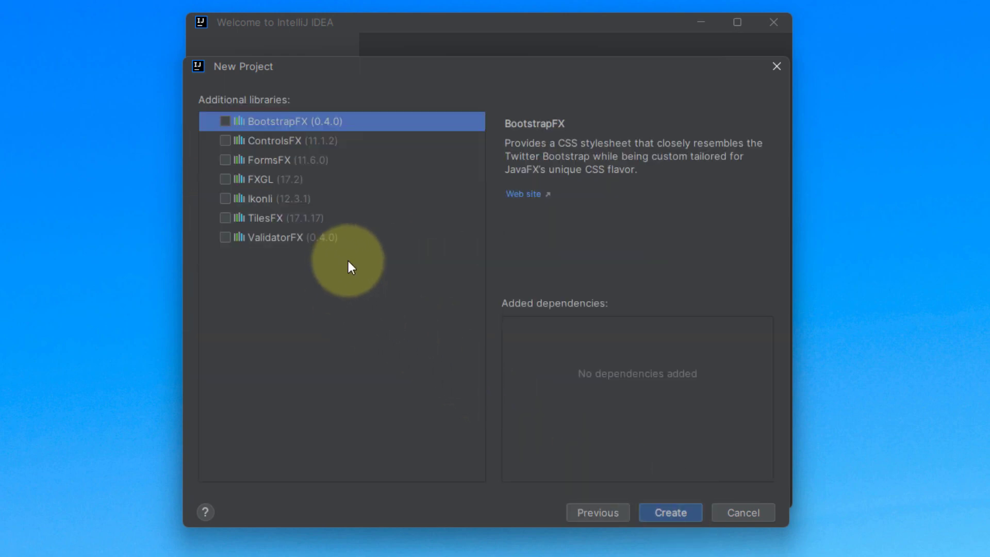
left_click(667, 510)
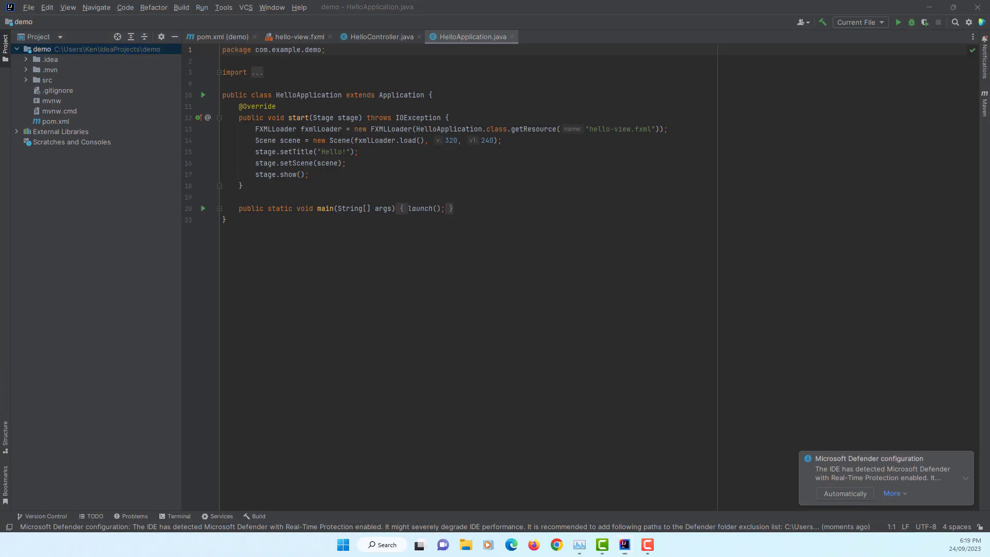
left_click(966, 458)
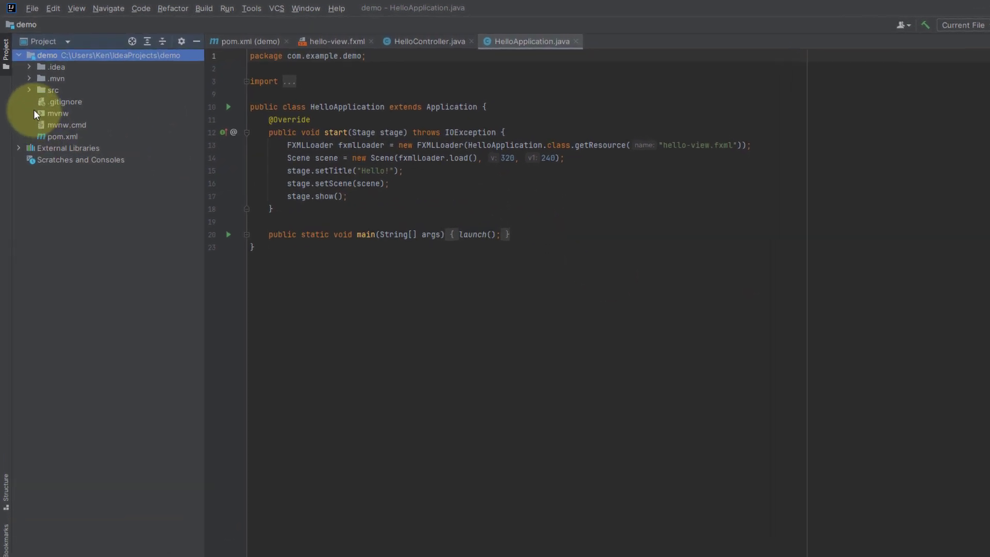
Expand the src java and resources folders in the project tree down to hello-view.fxml to examine the generated files
left_click(29, 89)
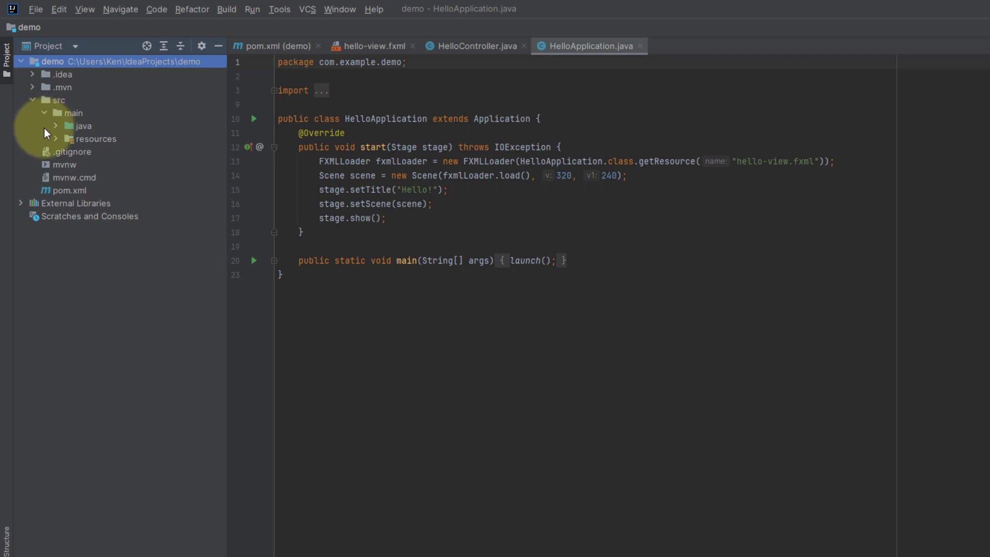
left_click(56, 126)
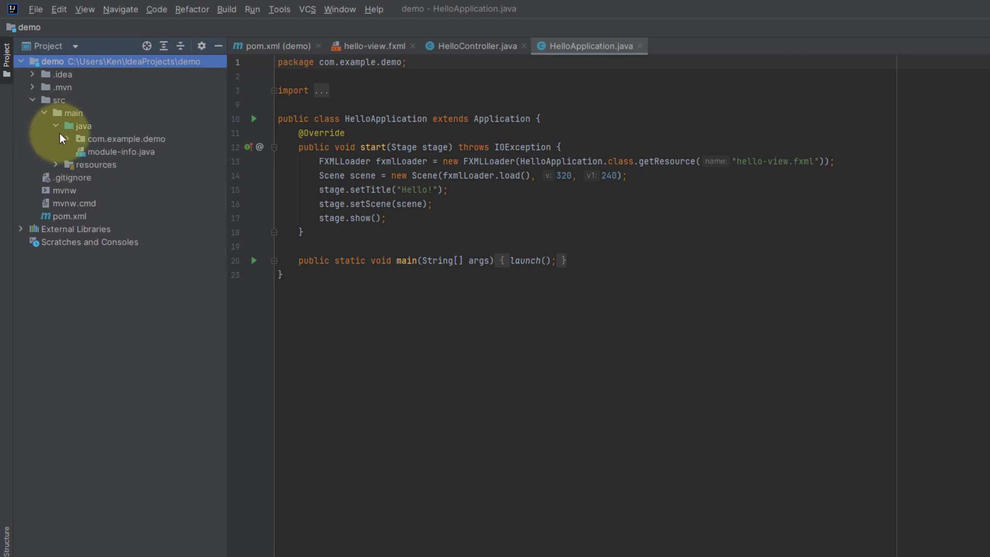
left_click(67, 139)
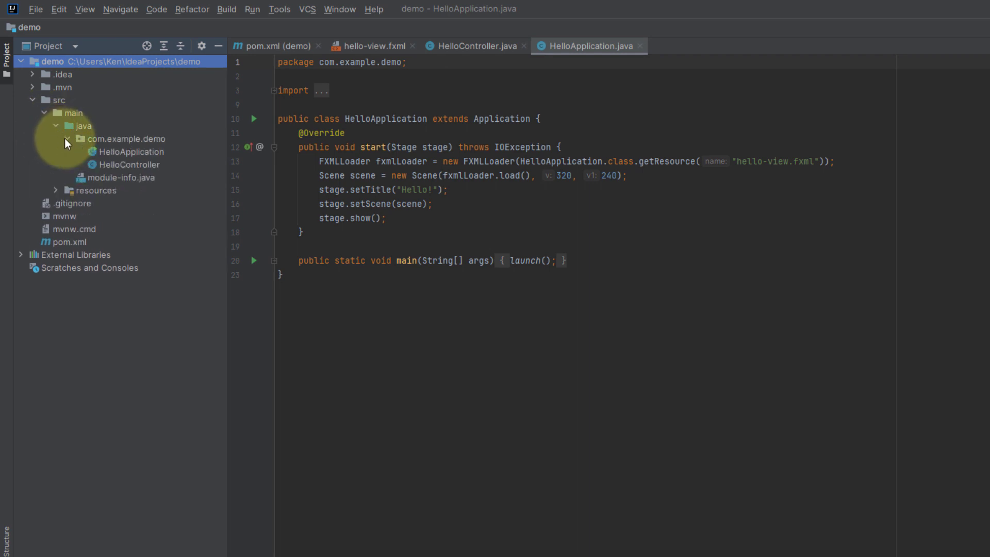
left_click(57, 190)
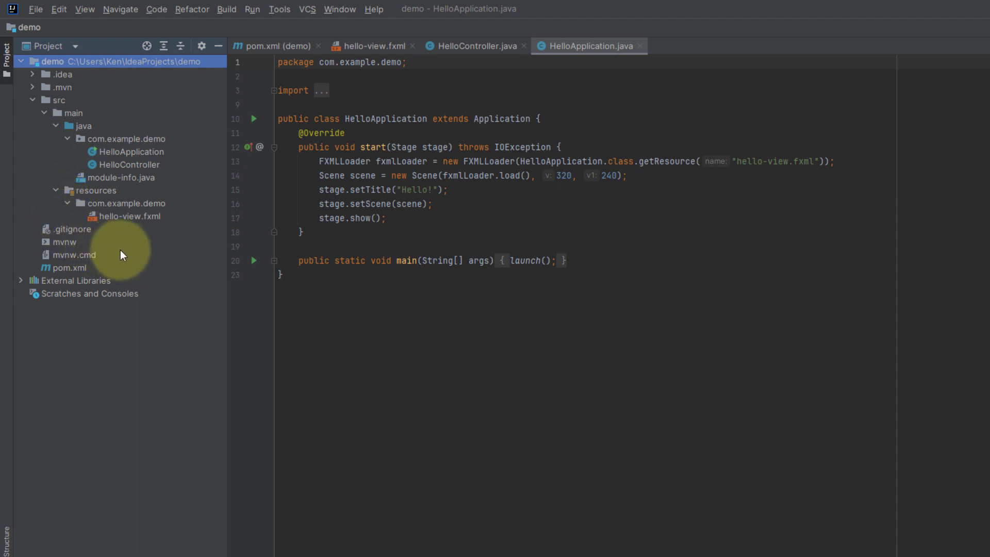
left_click(130, 216)
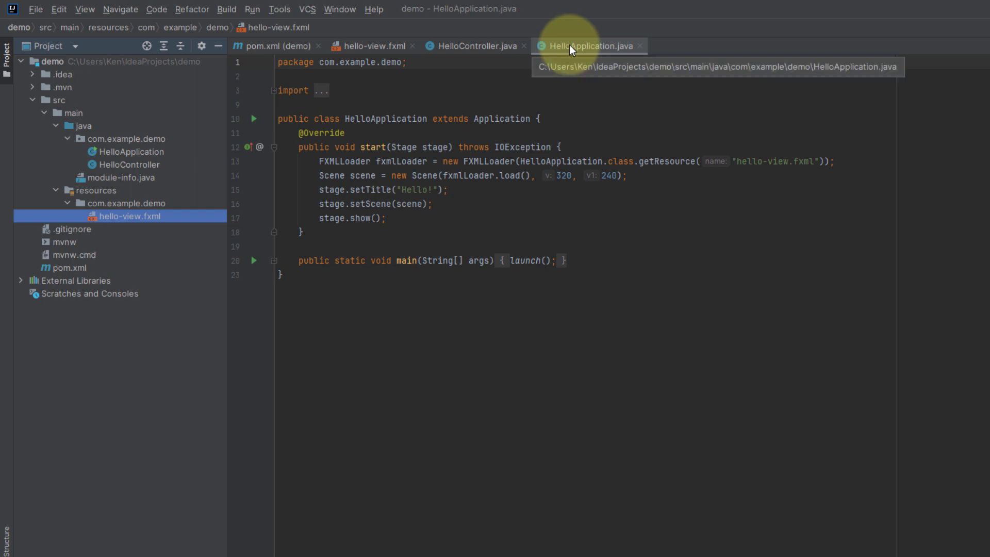
Build and run HelloApplication.java, trying the Hello! button before closing the application window
left_click(225, 11)
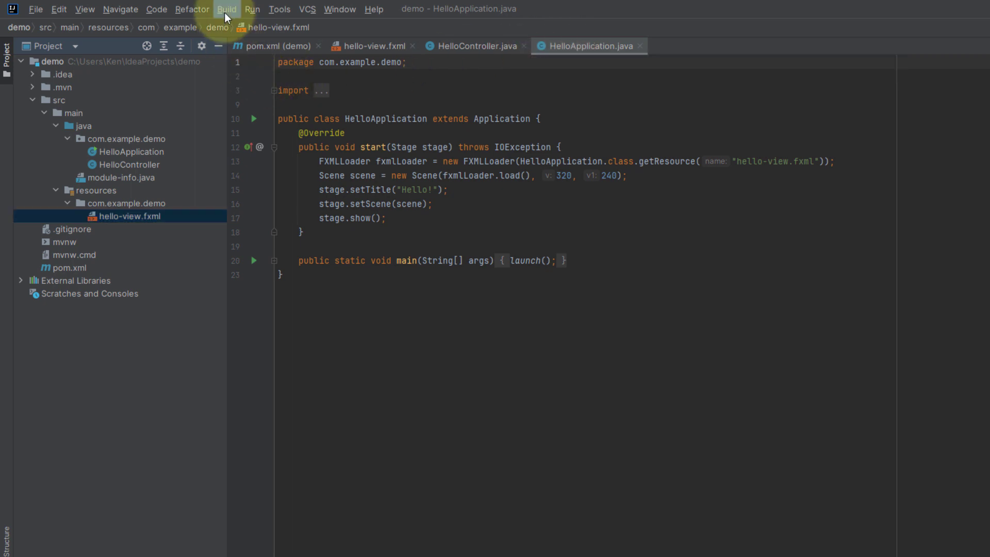
left_click(227, 25)
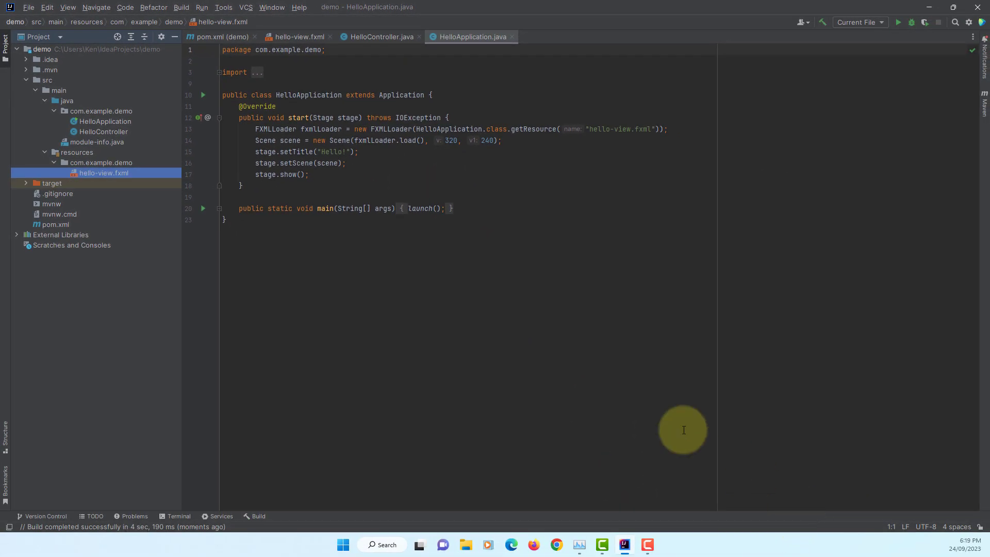
left_click(208, 7)
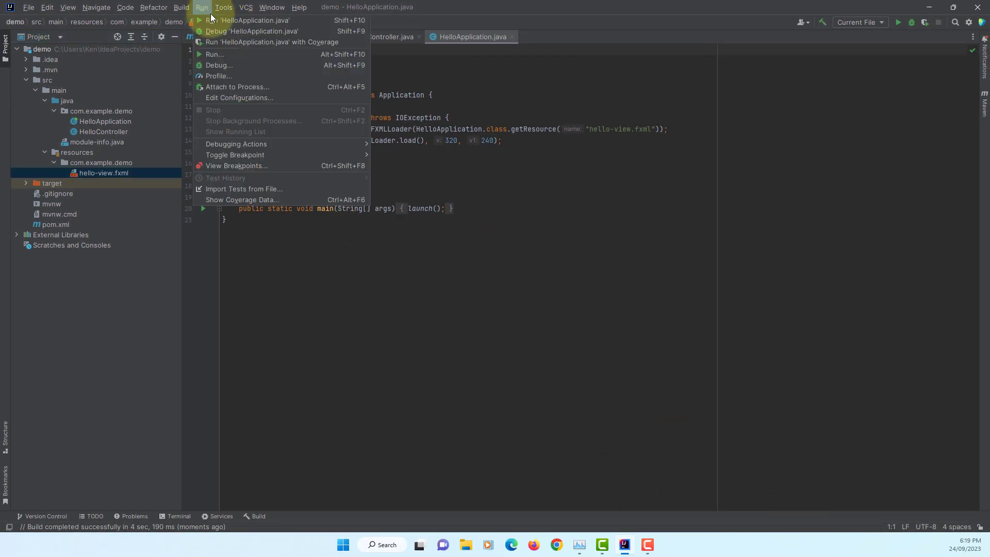
left_click(214, 20)
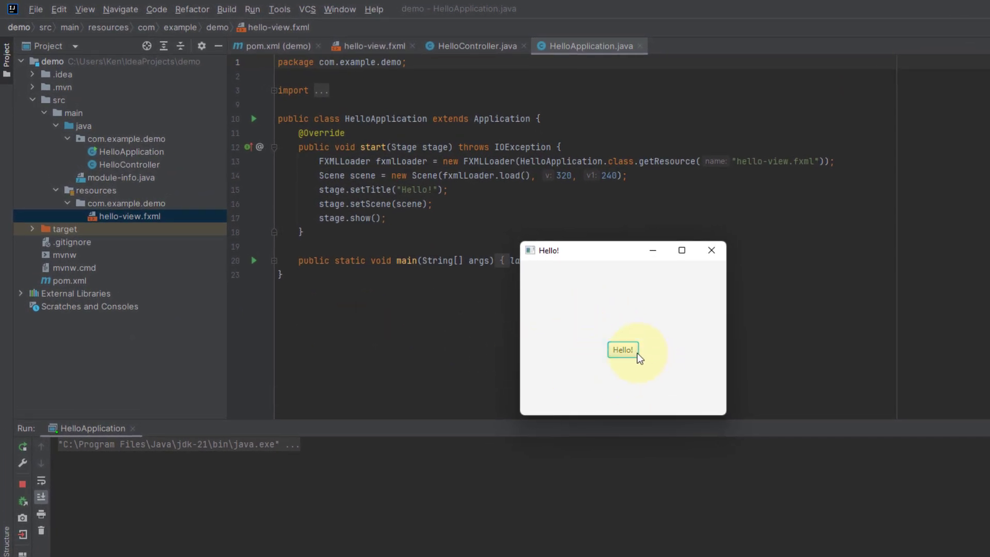
left_click(637, 354)
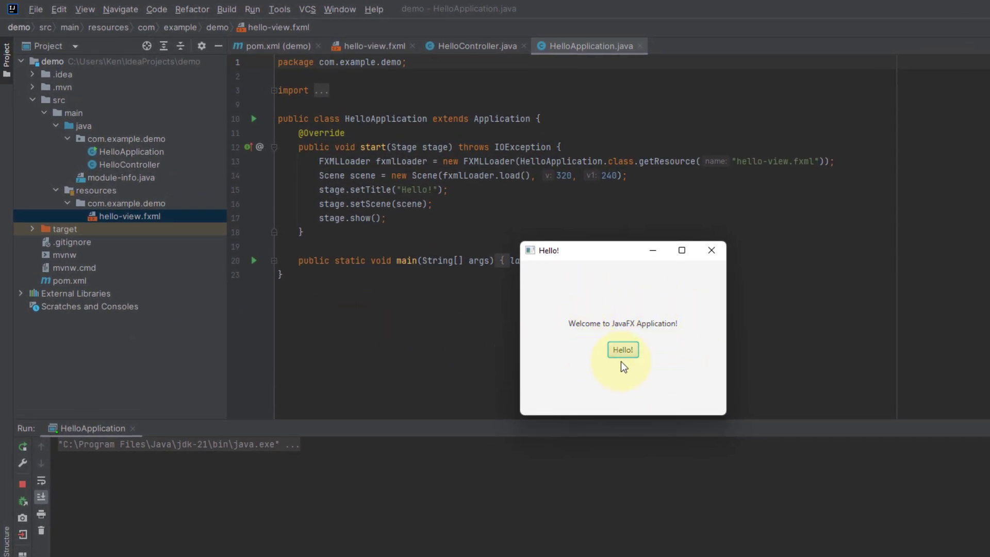
left_click(711, 251)
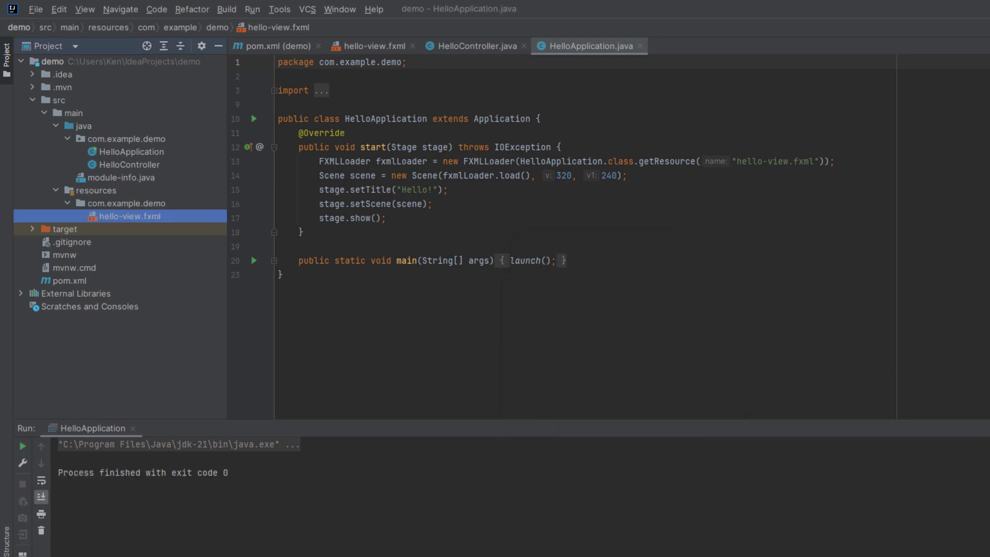
Unfold the main method in HelloApplication.java and change the onHelloButtonClick text in HelloController.java to "Welcome to JavaFX 21 Application!"
left_click(275, 261)
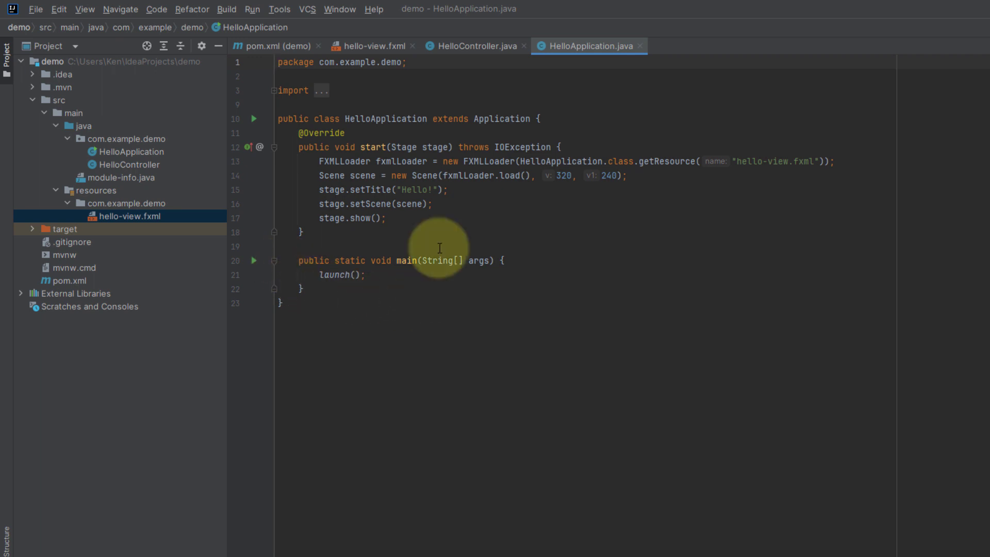
left_click(465, 48)
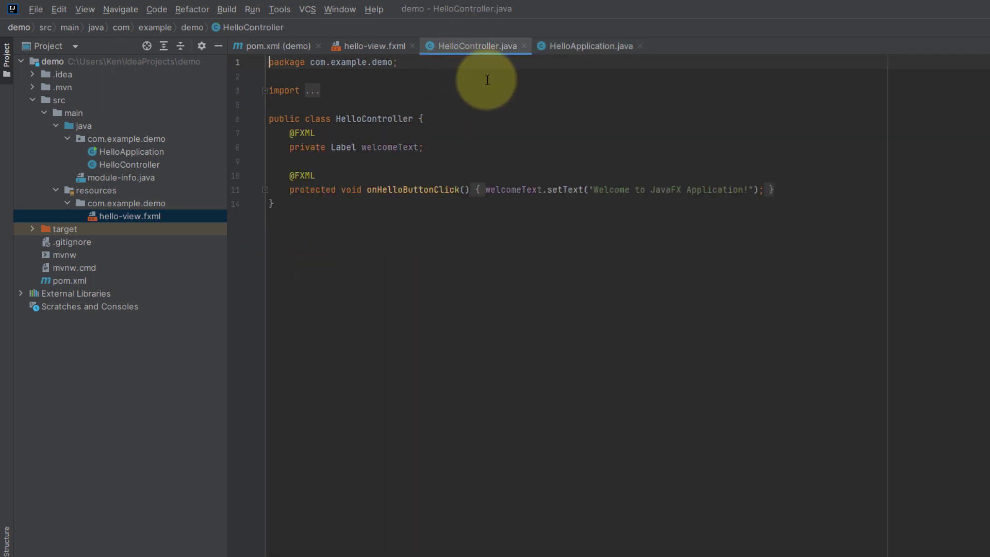
left_click(265, 190)
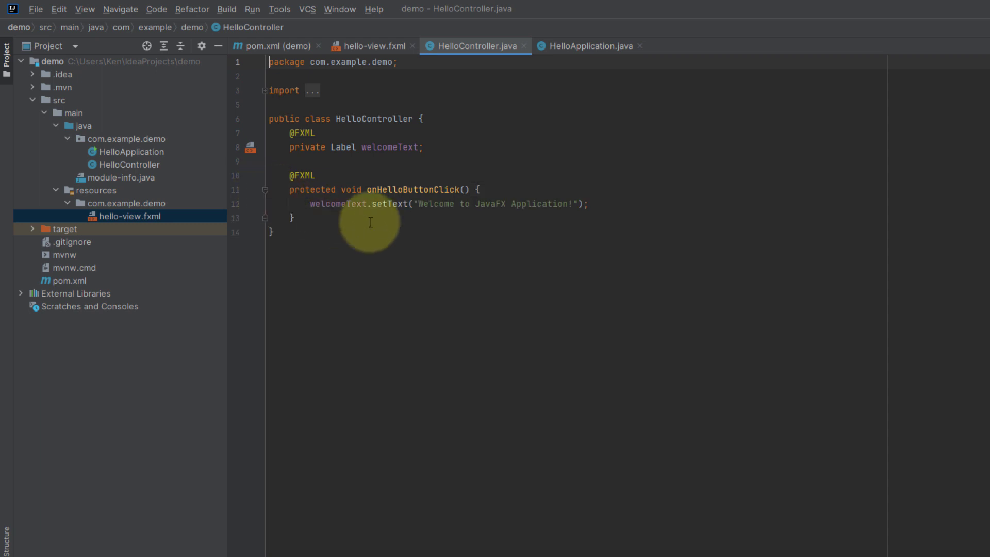
left_click(511, 204)
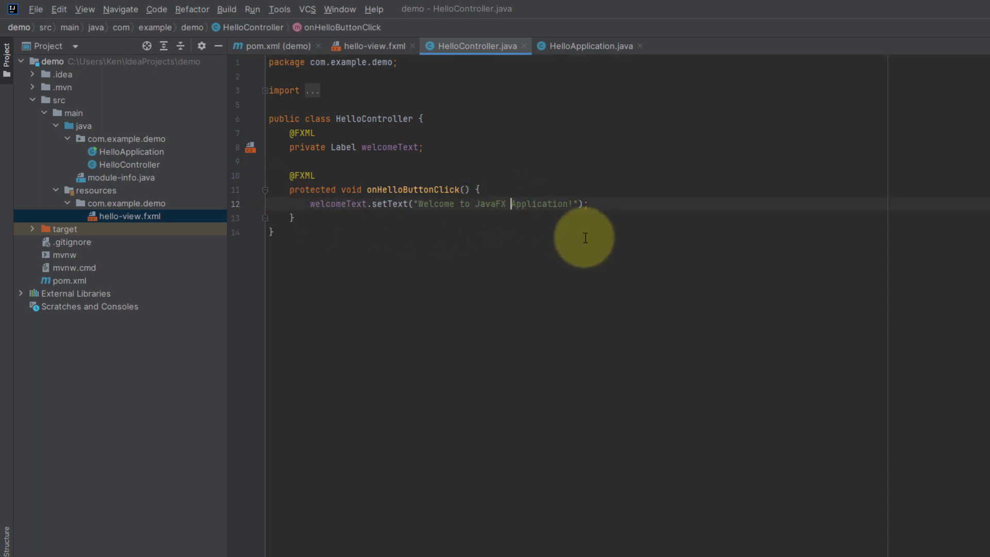
type("21")
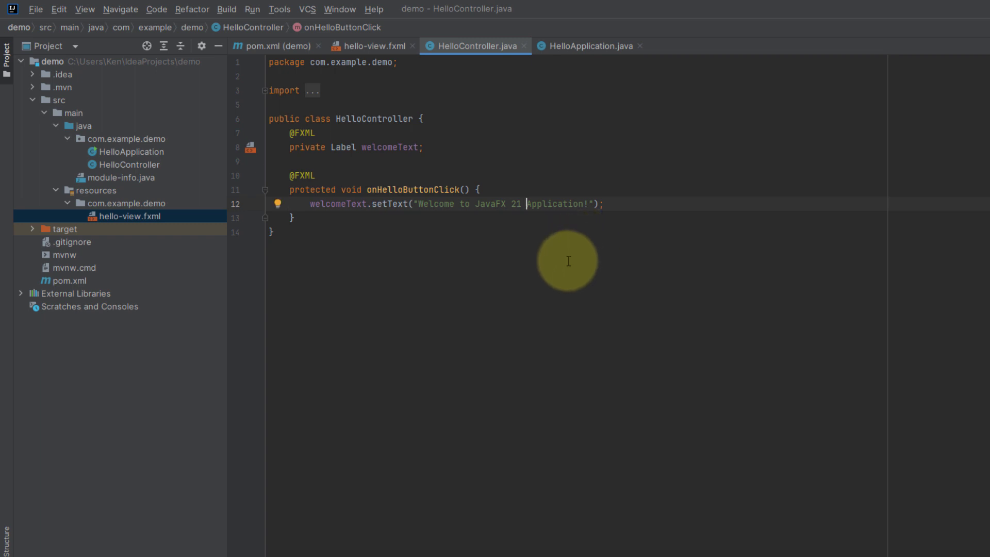
Rebuild the demo project with the edited welcome text
left_click(227, 10)
left_click(232, 26)
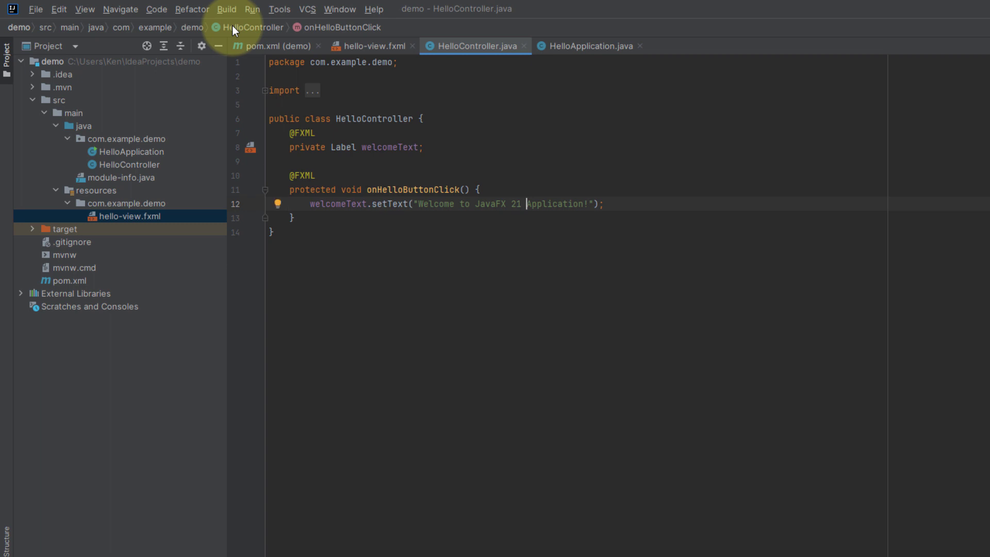
Add a new run configuration of type Application to the demo project and name it "App"
left_click(259, 14)
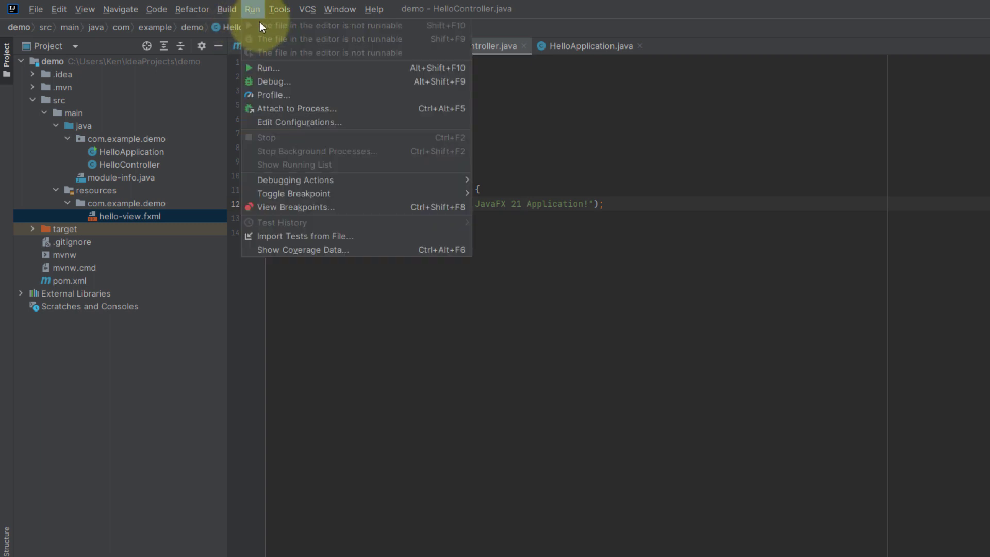
left_click(267, 67)
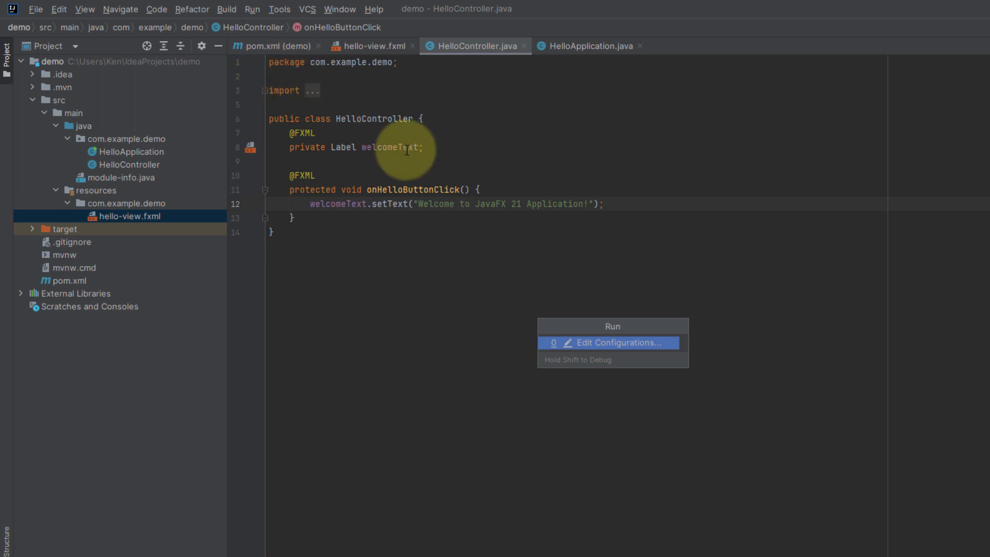
left_click(616, 343)
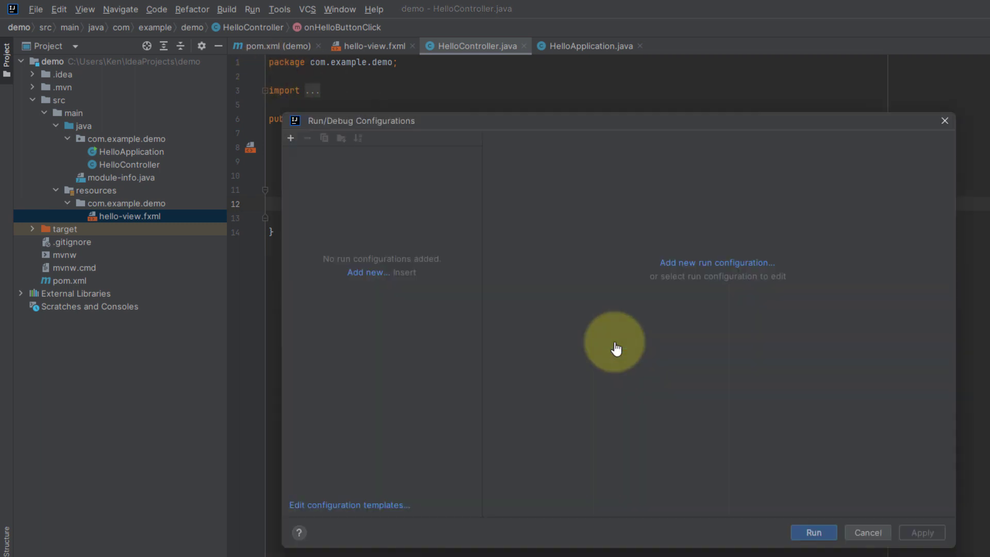
left_click(712, 268)
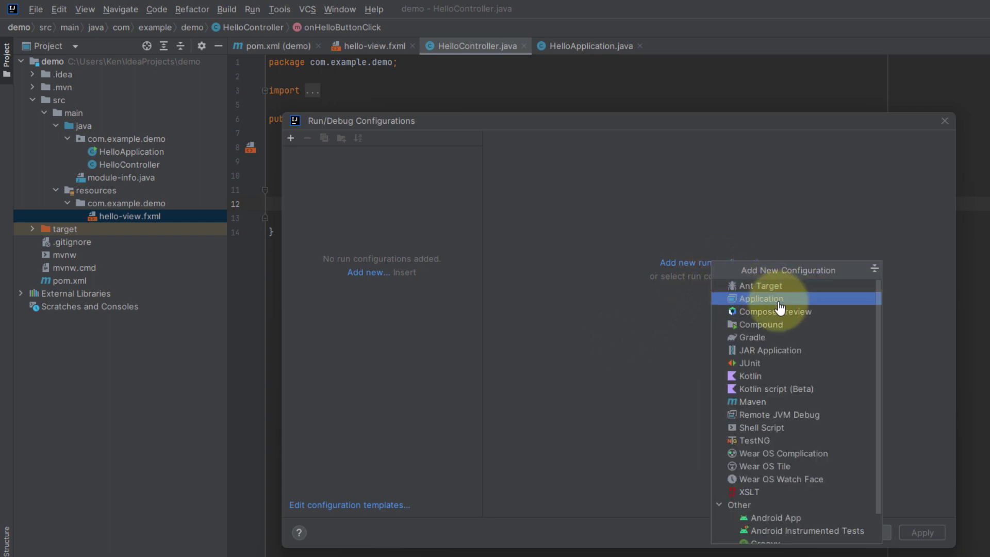
left_click(781, 299)
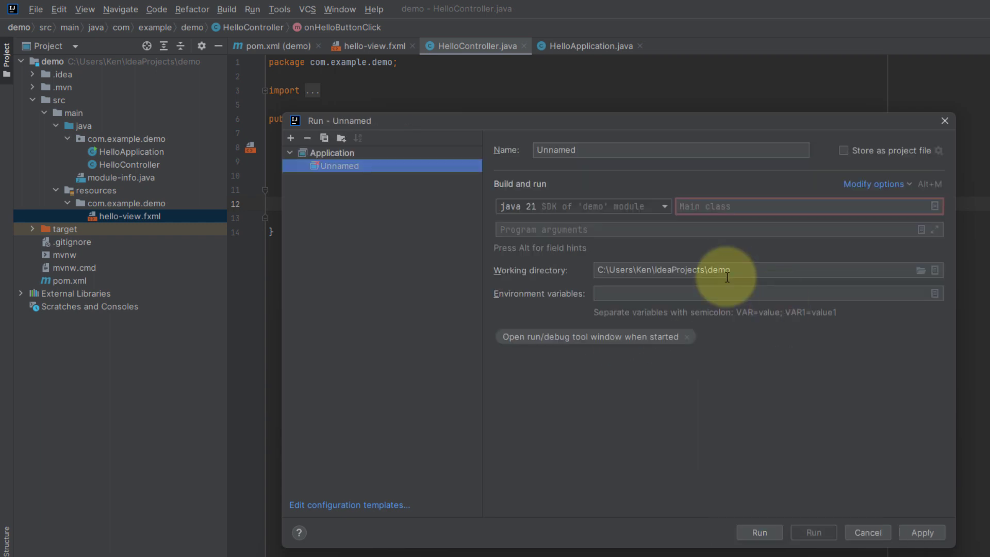
double_click(556, 151)
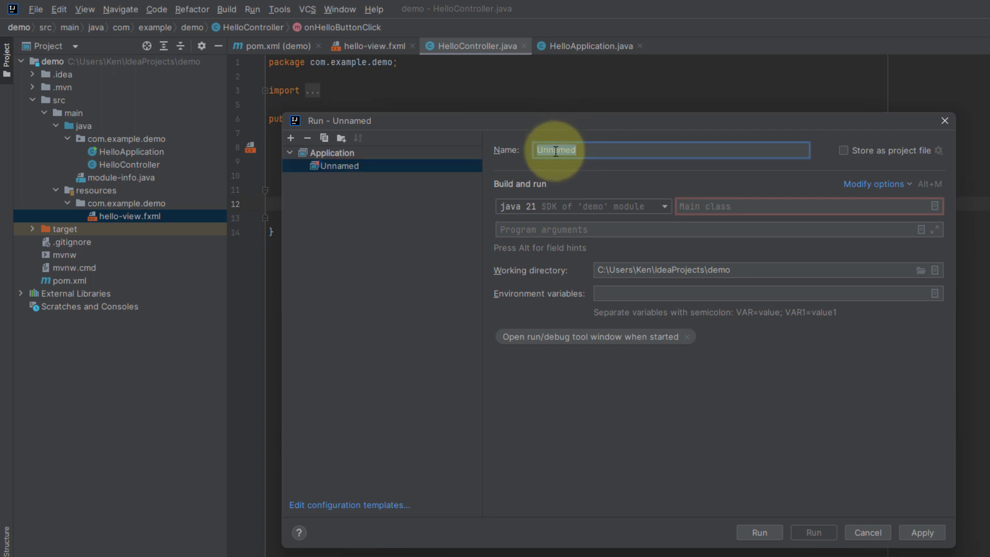
type("App")
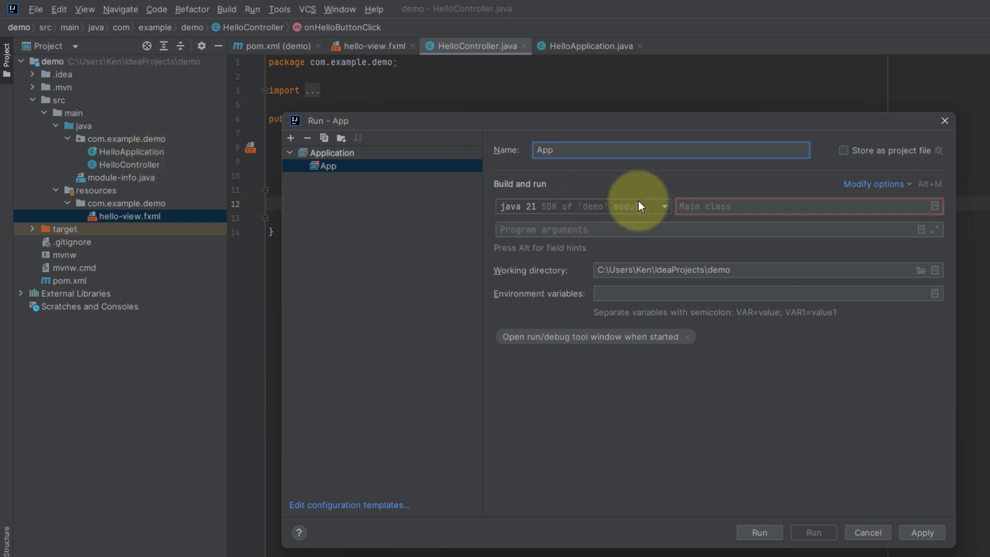
Set the App configuration's main class to com.example.demo.HelloApplication and apply the configuration
left_click(758, 209)
left_click(933, 207)
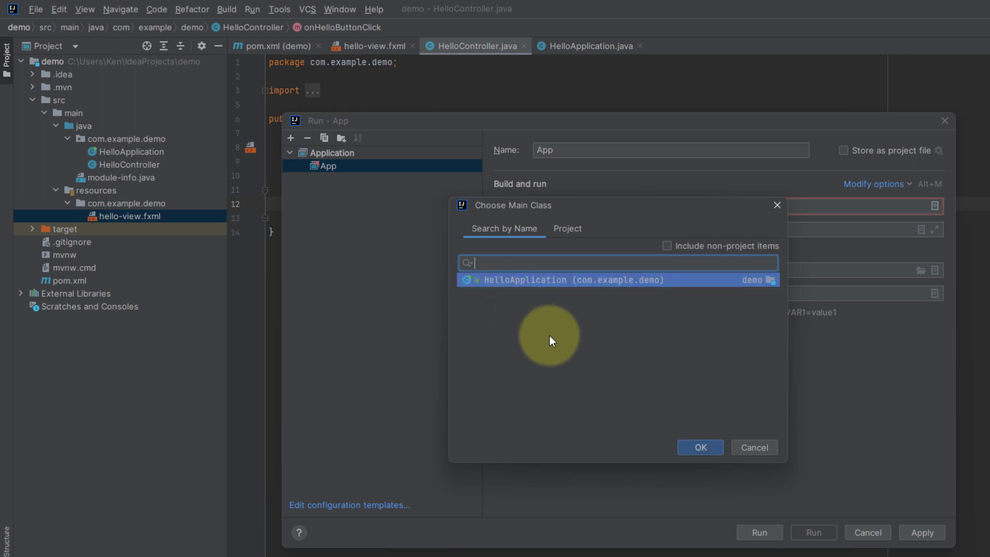
left_click(702, 447)
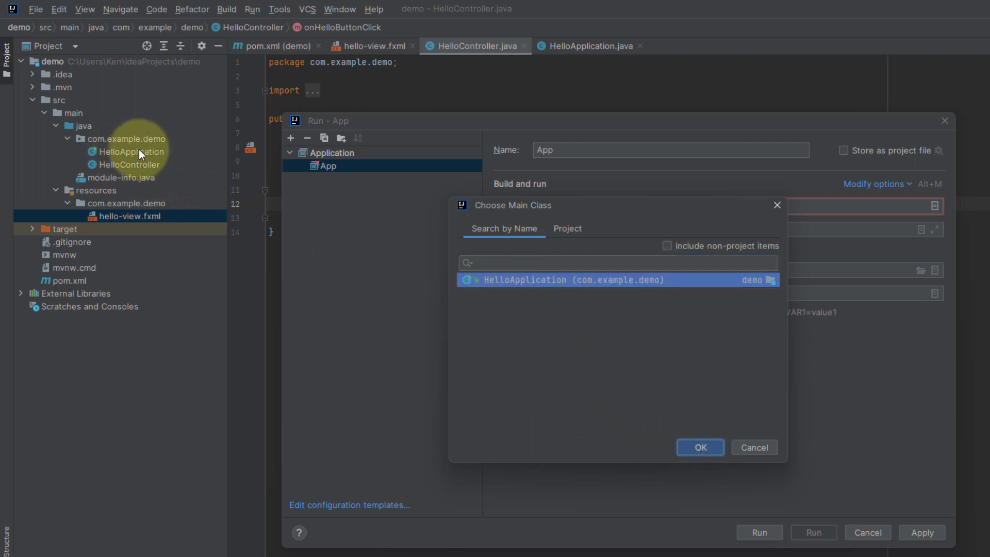
left_click(699, 445)
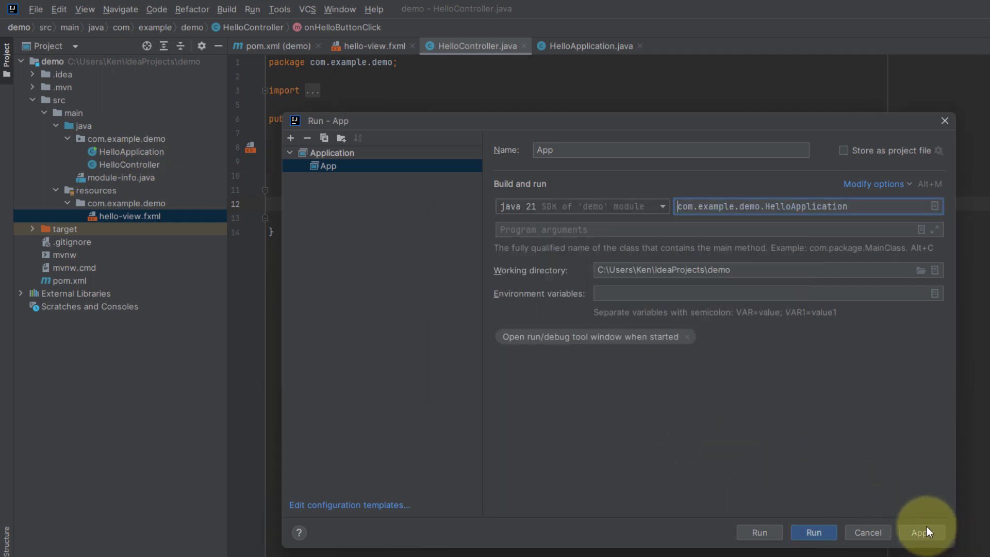
left_click(909, 531)
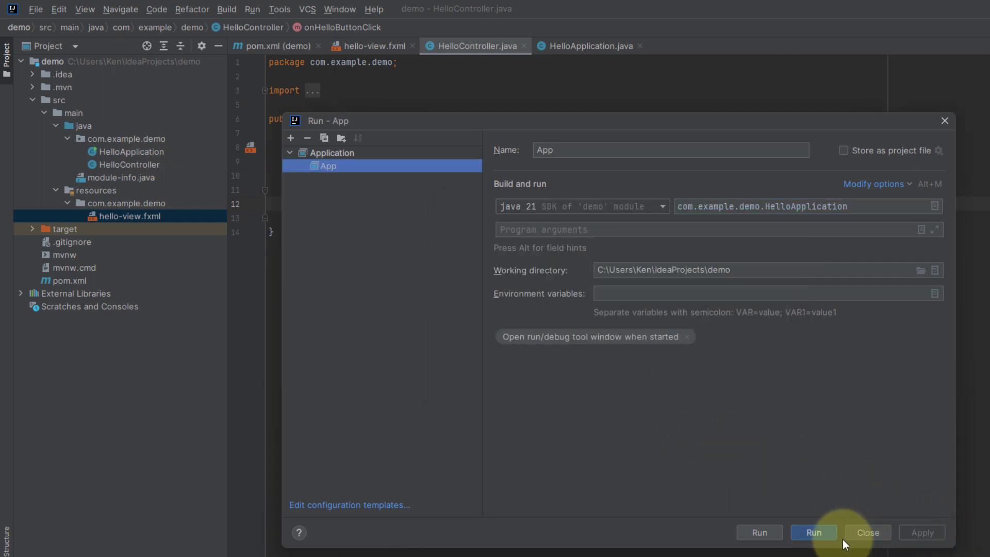
Run the App configuration and test the Hello! button, closing the application window and hiding the run output when done
left_click(812, 531)
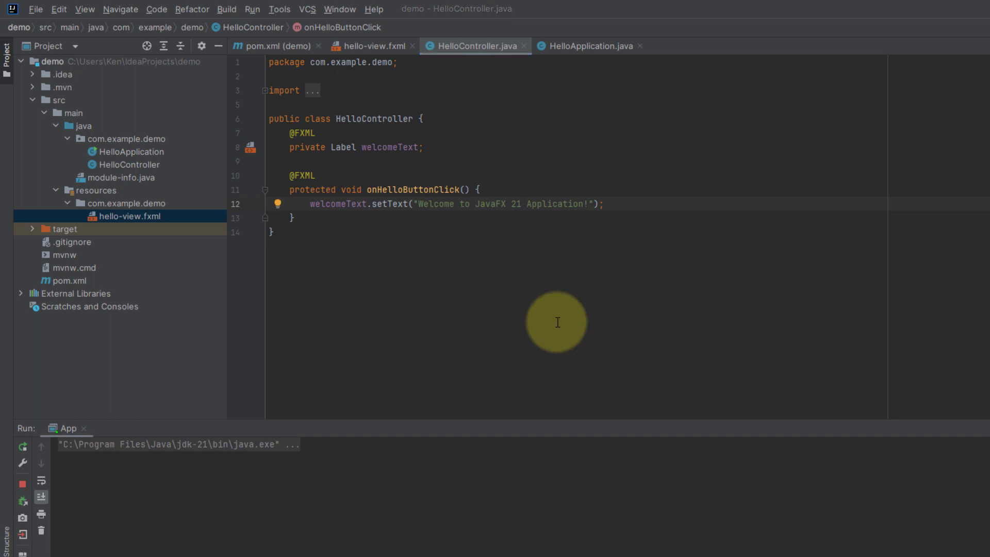
left_click(629, 338)
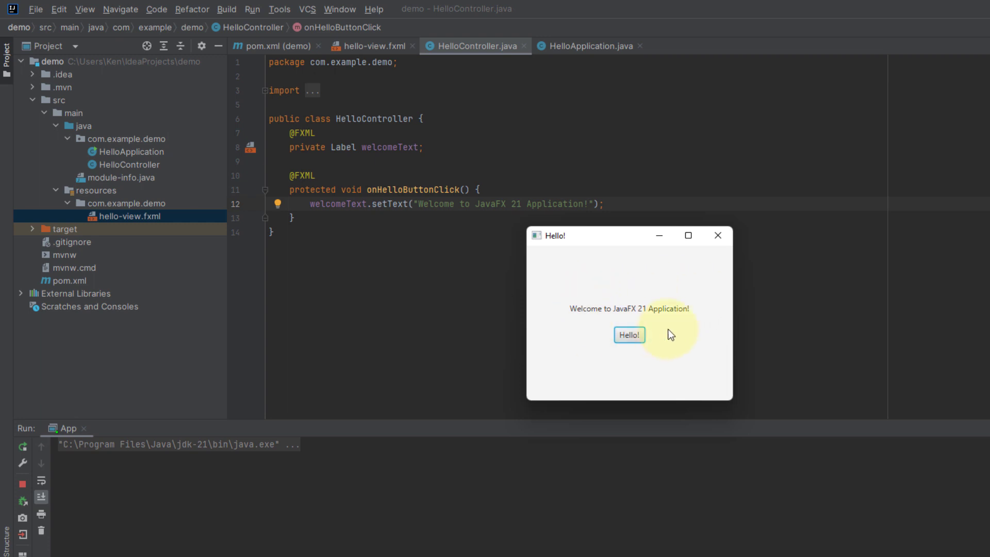
left_click(711, 236)
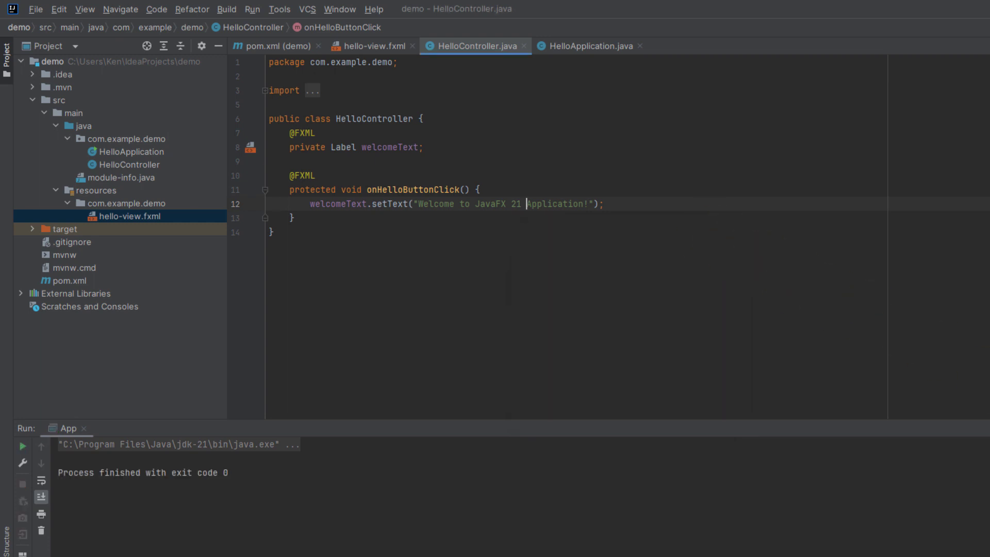
key("shift+Escape")
Check the IDE's version and build information in its About window, closing it when done
left_click(371, 10)
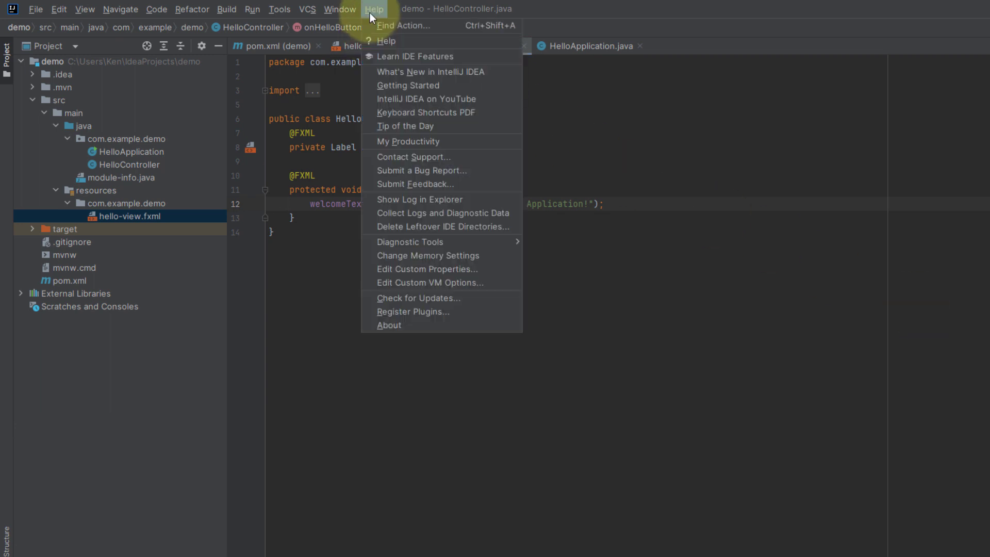
left_click(441, 323)
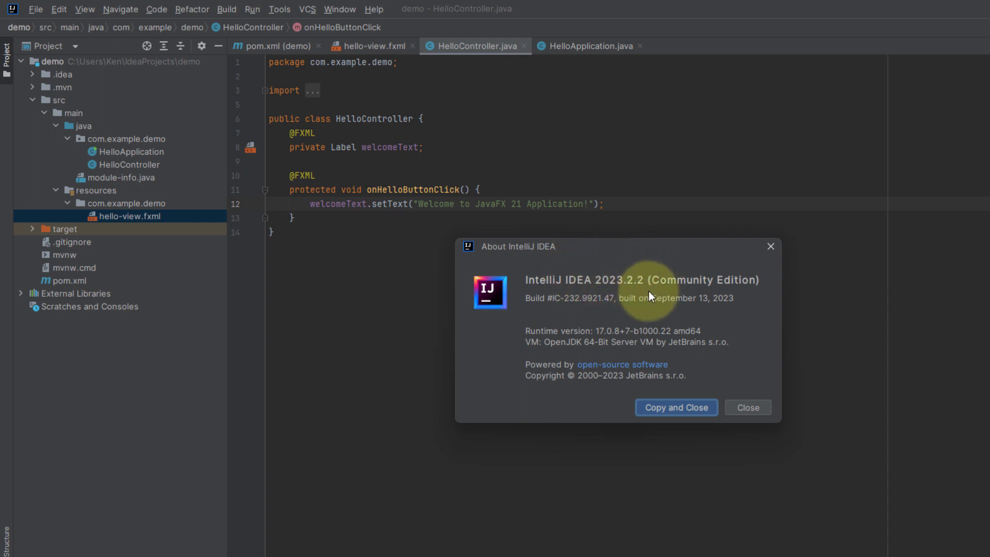
left_click(750, 406)
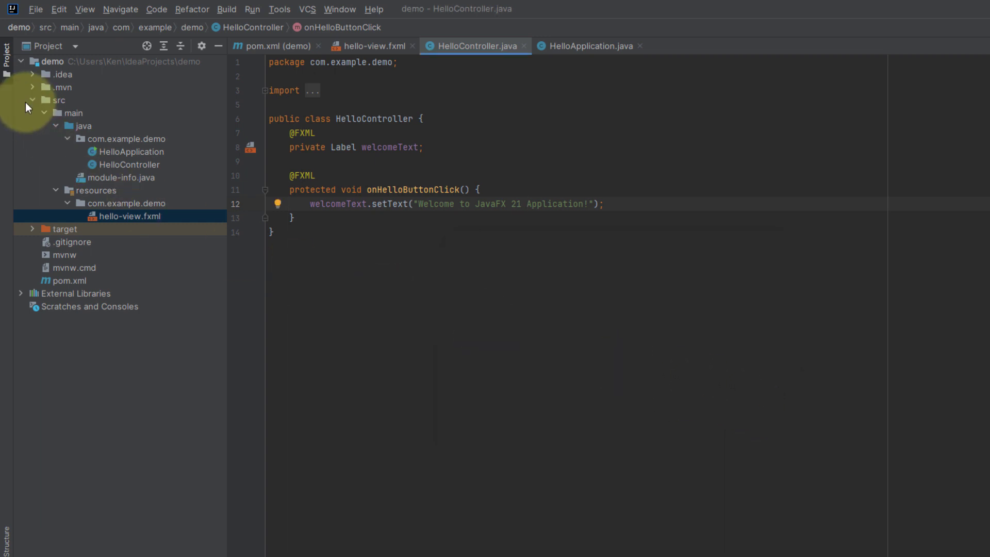
Examine the SDK settings and the demo module's dependencies in Project Structure, closing the window when done
left_click(35, 11)
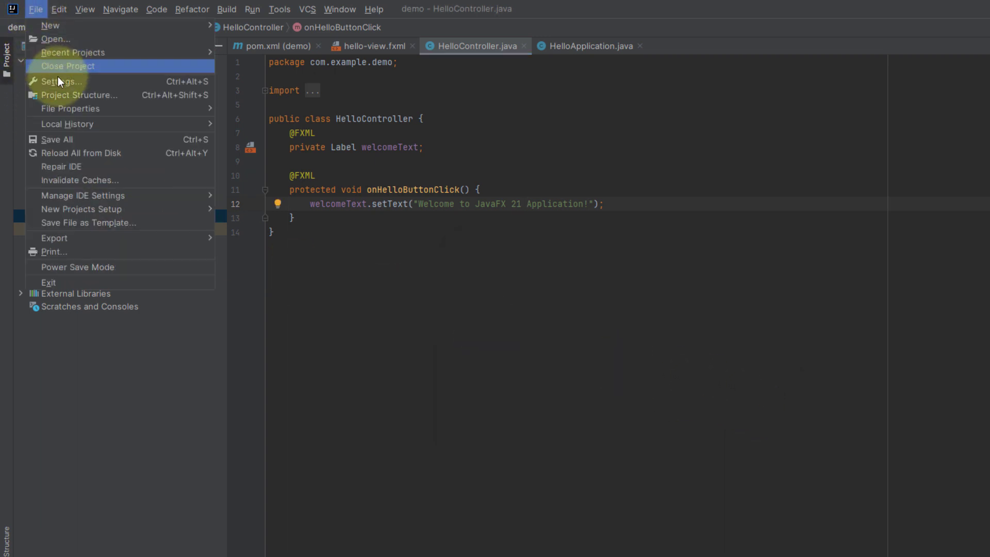
left_click(64, 91)
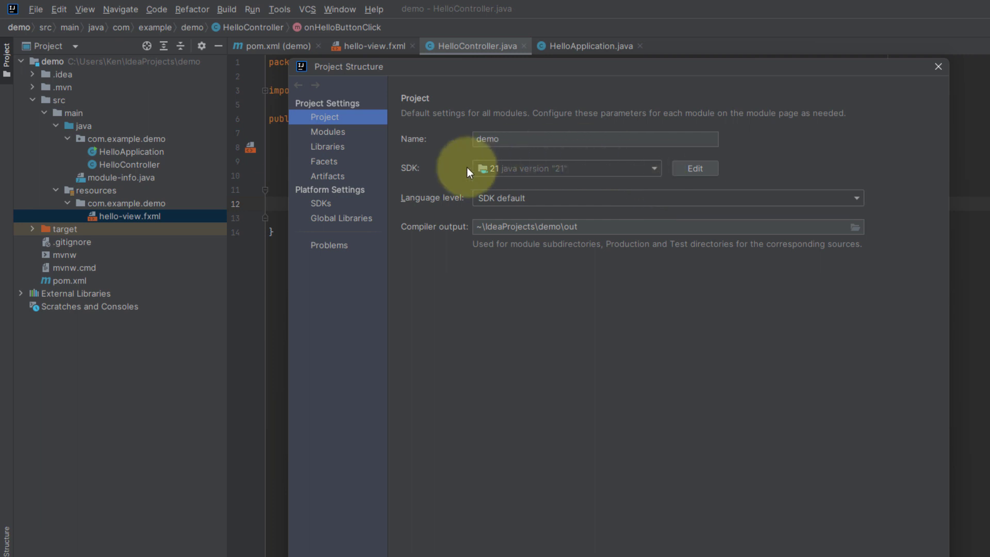
left_click(330, 133)
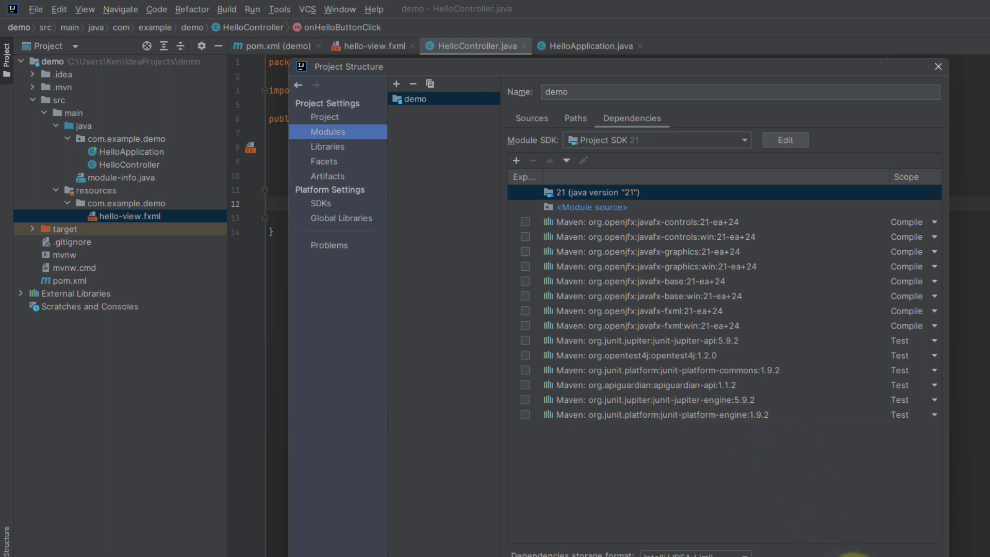
left_click(853, 556)
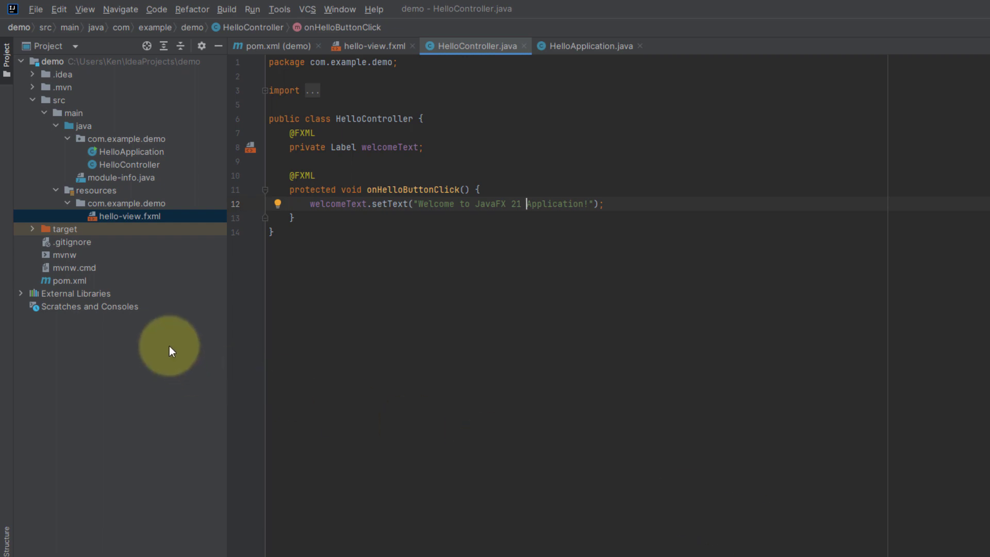